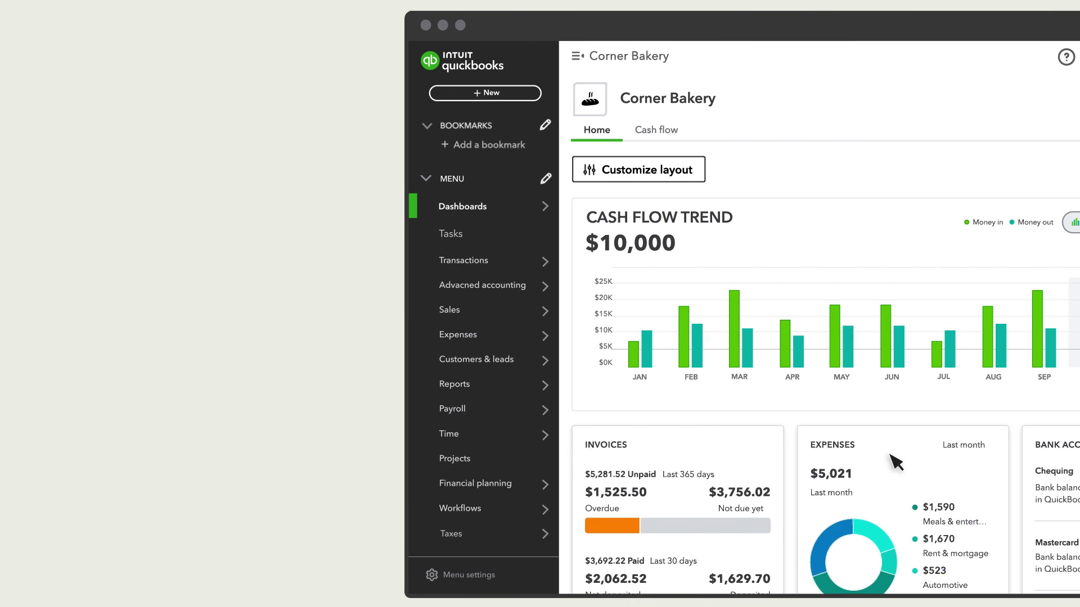
Go to My Workflows from the Workflows menu, showing the empty saved-workflows list
{"action": "left_click", "coordinate": [460, 508]}
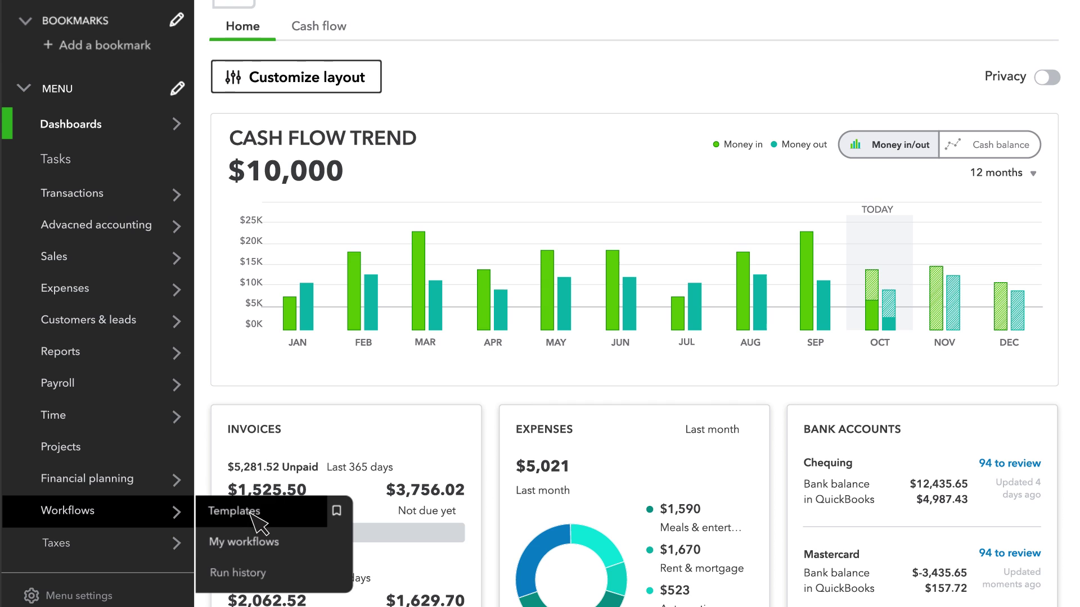
{"action": "left_click", "coordinate": [261, 543]}
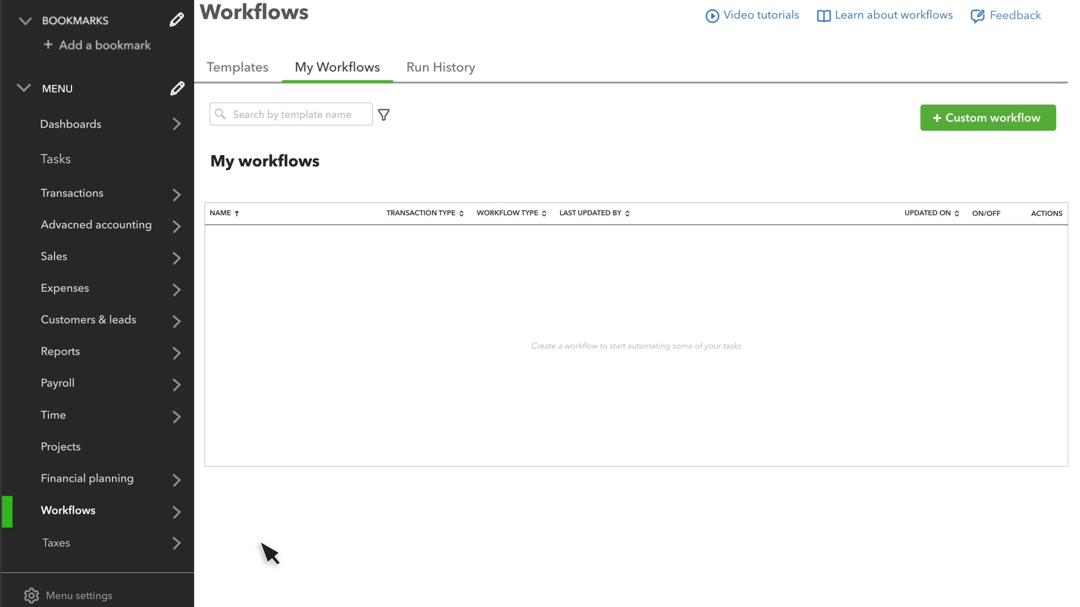
{"action": "left_click", "coordinate": [244, 85]}
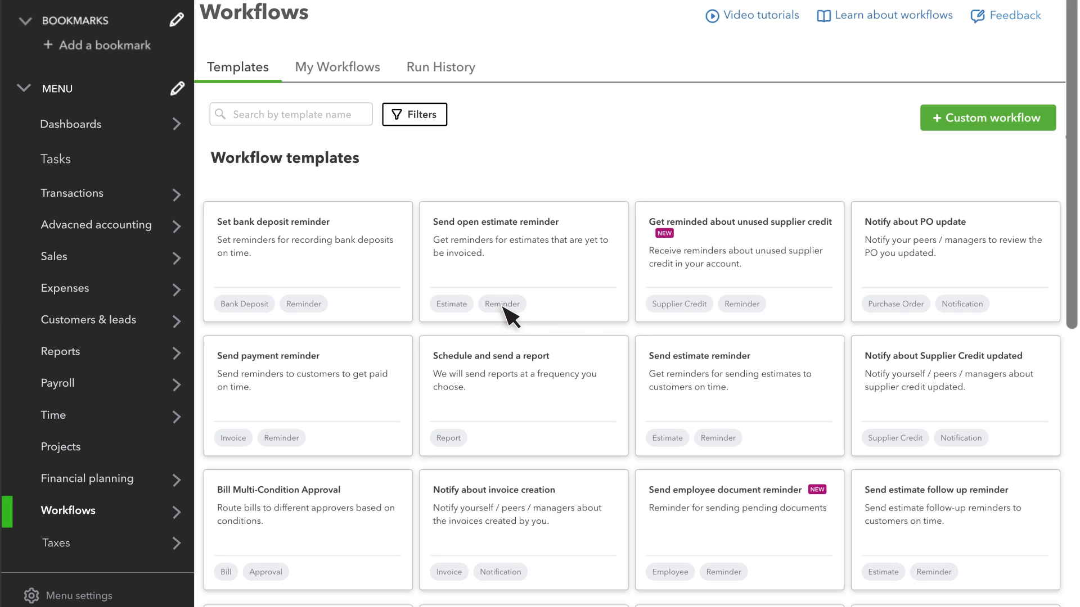
{"action": "left_click_drag", "start_coordinate": [1071, 242], "coordinate": [1073, 385]}
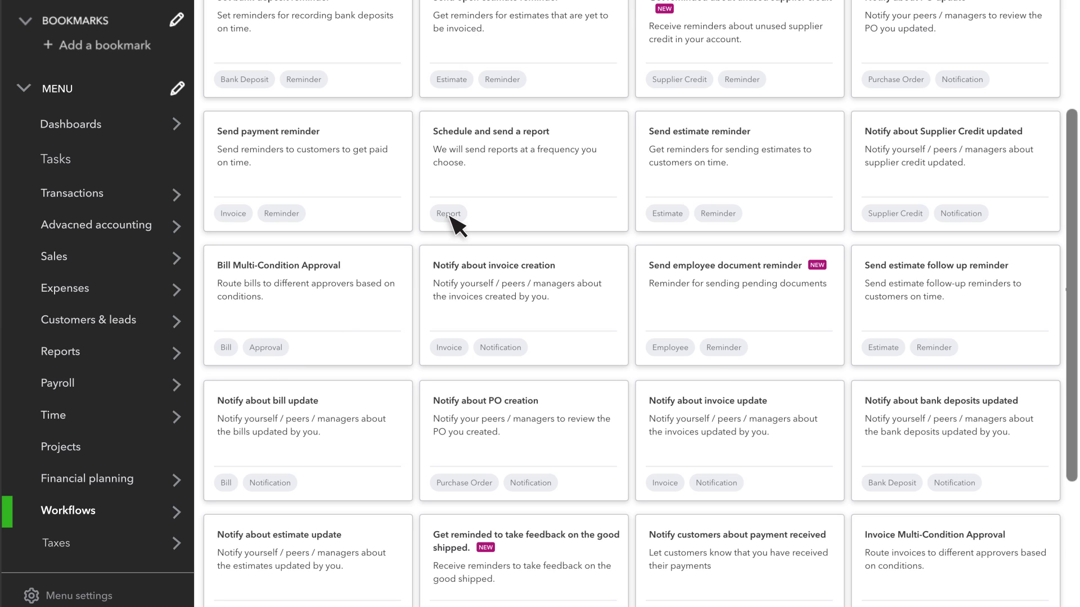
{"action": "scroll", "coordinate": [1072, 308], "scroll_direction": "up", "scroll_amount": 5}
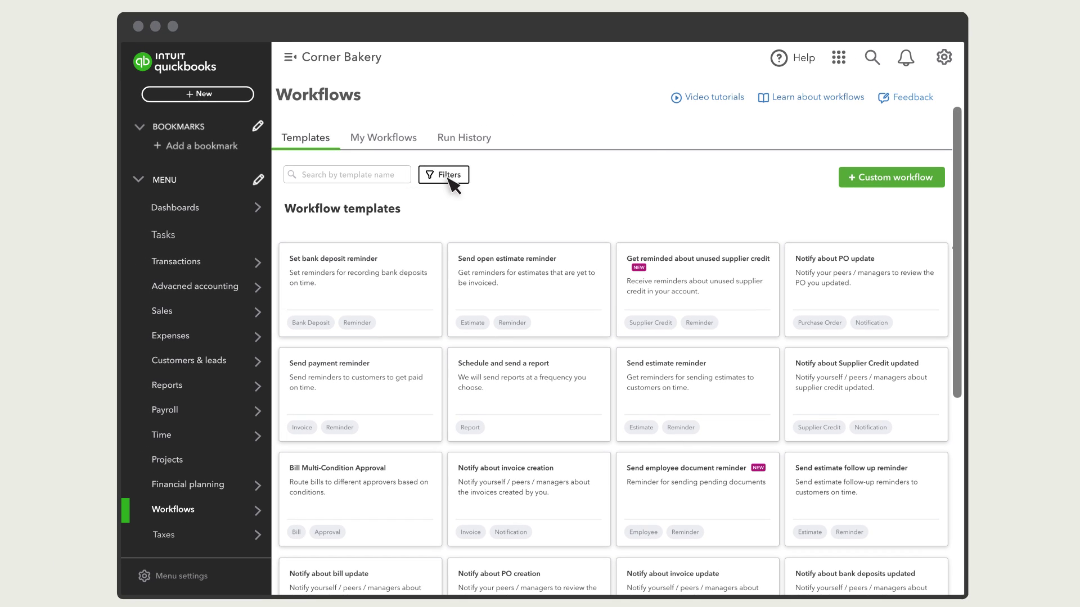
Filter the templates by Get paid source with Invoice transaction type, leaving seven invoice workflows
{"action": "left_click", "coordinate": [441, 172]}
{"action": "left_click", "coordinate": [649, 120]}
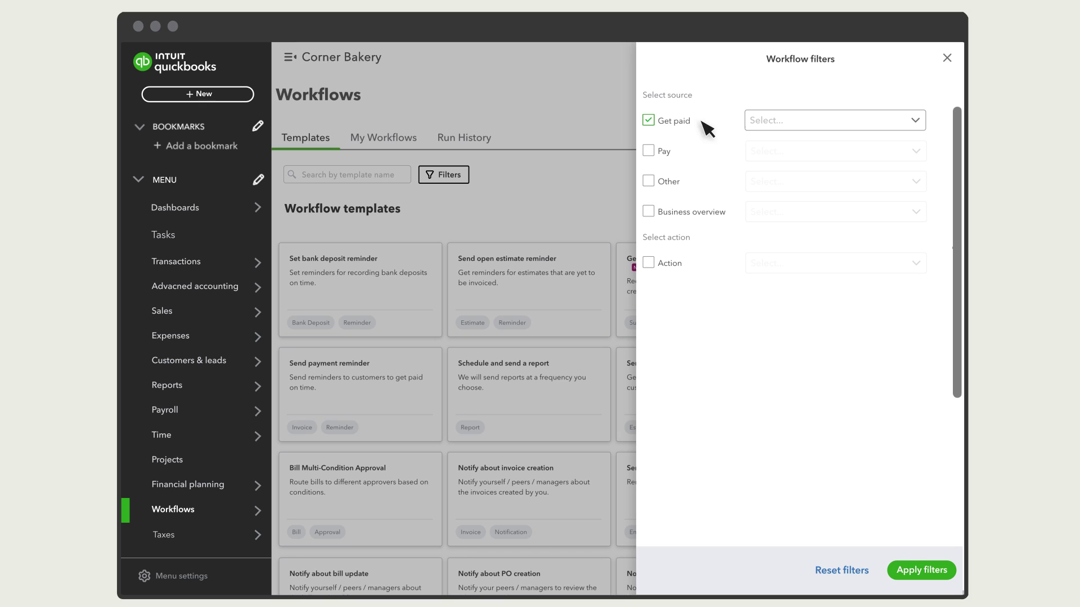
{"action": "left_click", "coordinate": [911, 123]}
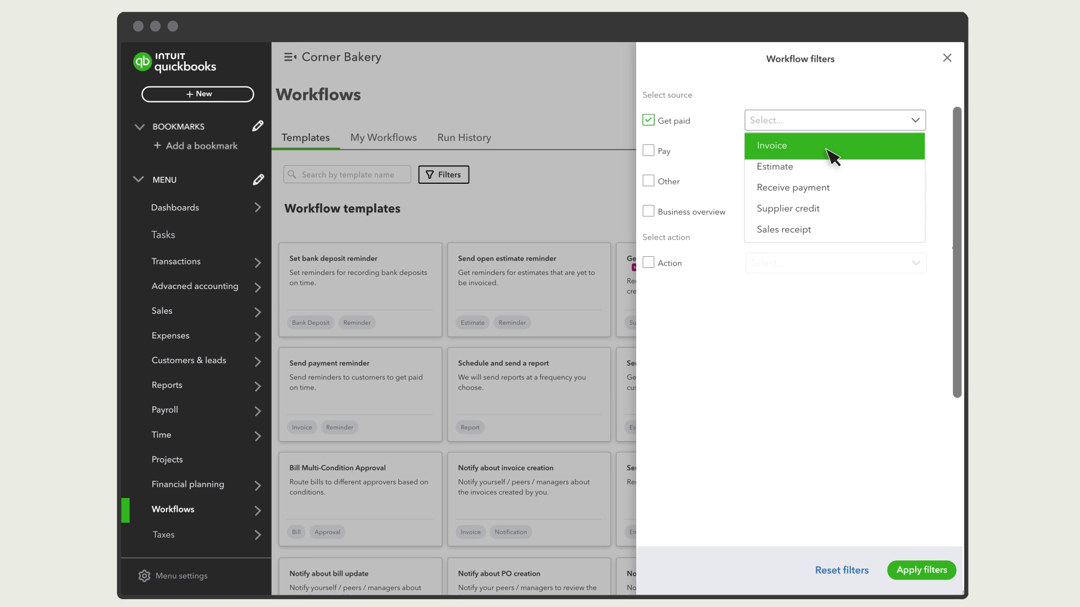
{"action": "left_click", "coordinate": [897, 142]}
{"action": "left_click", "coordinate": [923, 575]}
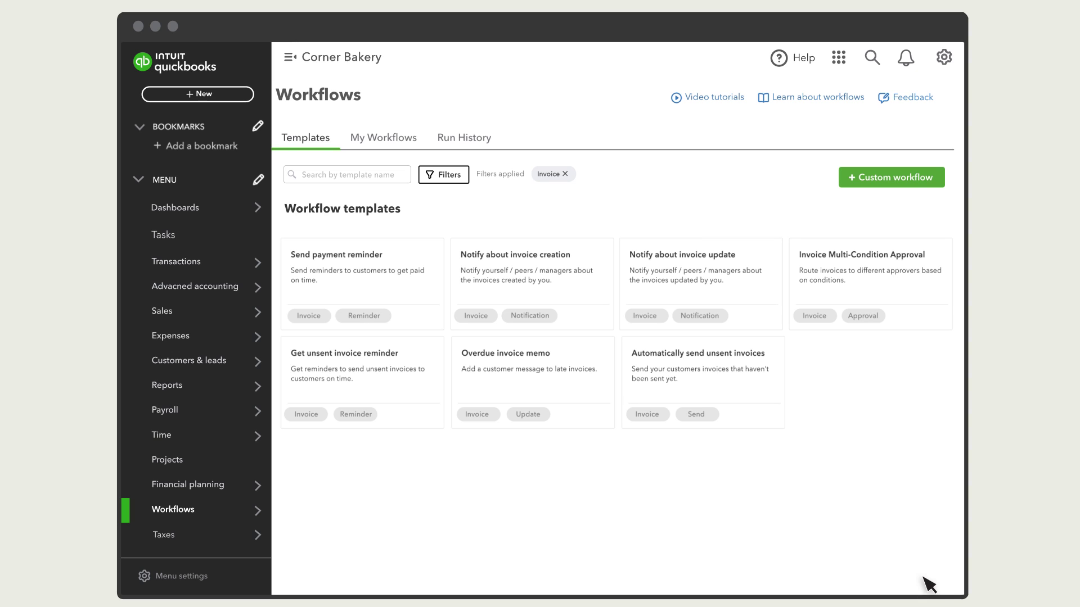
Start from Send payment reminder, named 'Due in 5 days reminder', triggering 5 days before due
{"action": "left_click", "coordinate": [366, 320]}
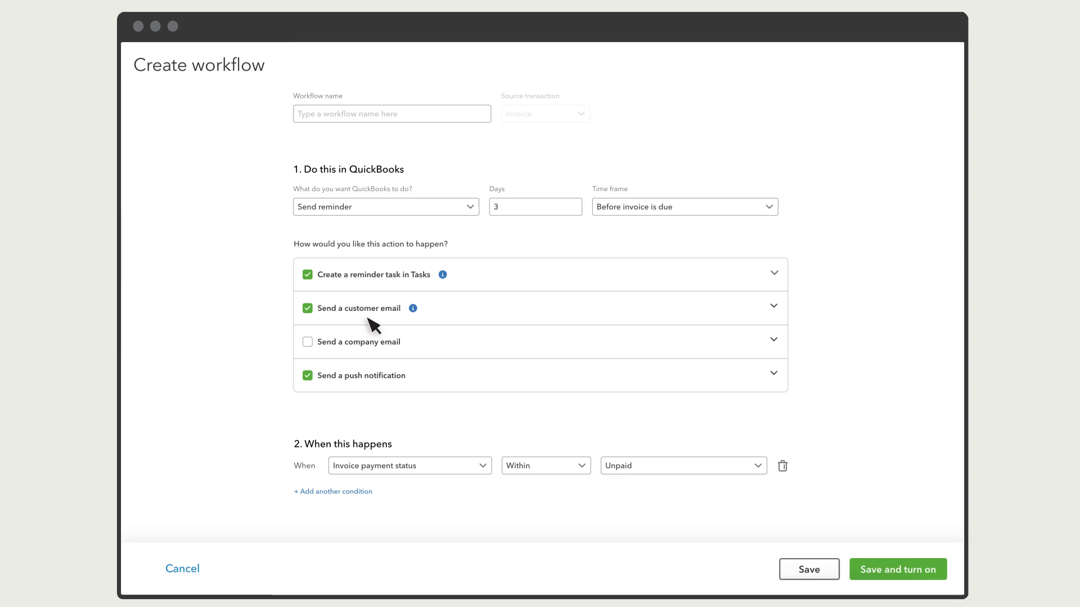
{"action": "left_click", "coordinate": [380, 114]}
{"action": "type", "text": "Due in 5 days r"}
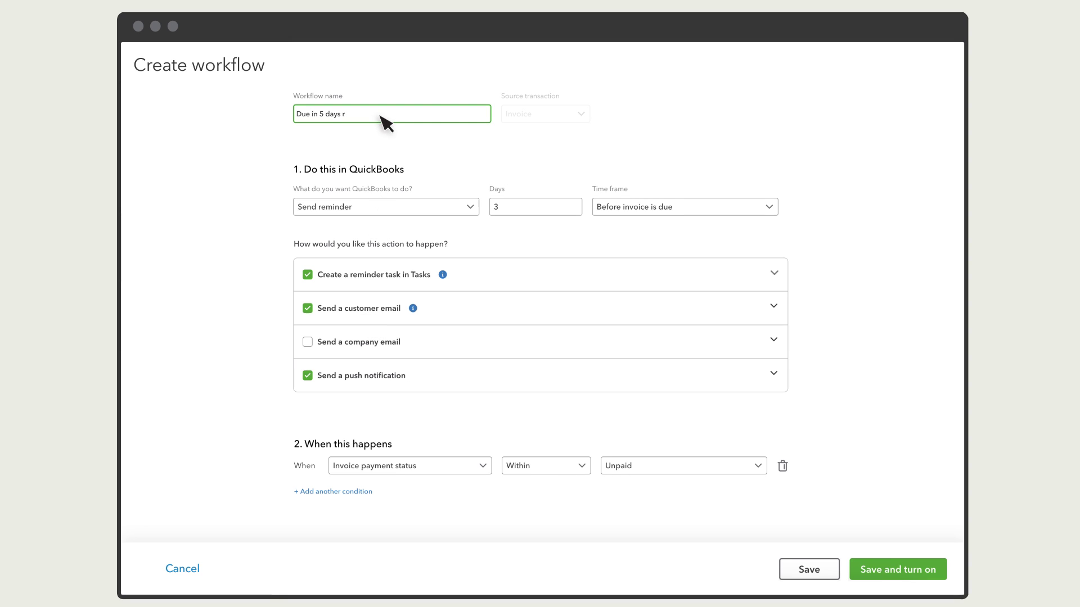
{"action": "type", "text": "eminder"}
{"action": "left_click", "coordinate": [509, 208]}
{"action": "type", "text": "5"}
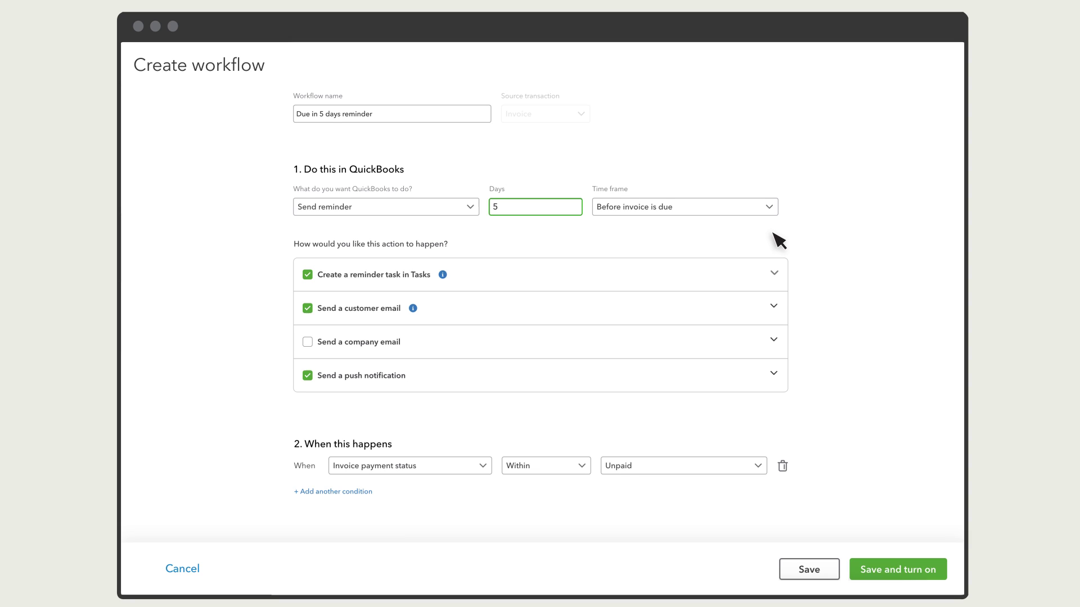
Disable the reminder task and append 'and is due in 5 days' to the customer email message
{"action": "left_click", "coordinate": [775, 274]}
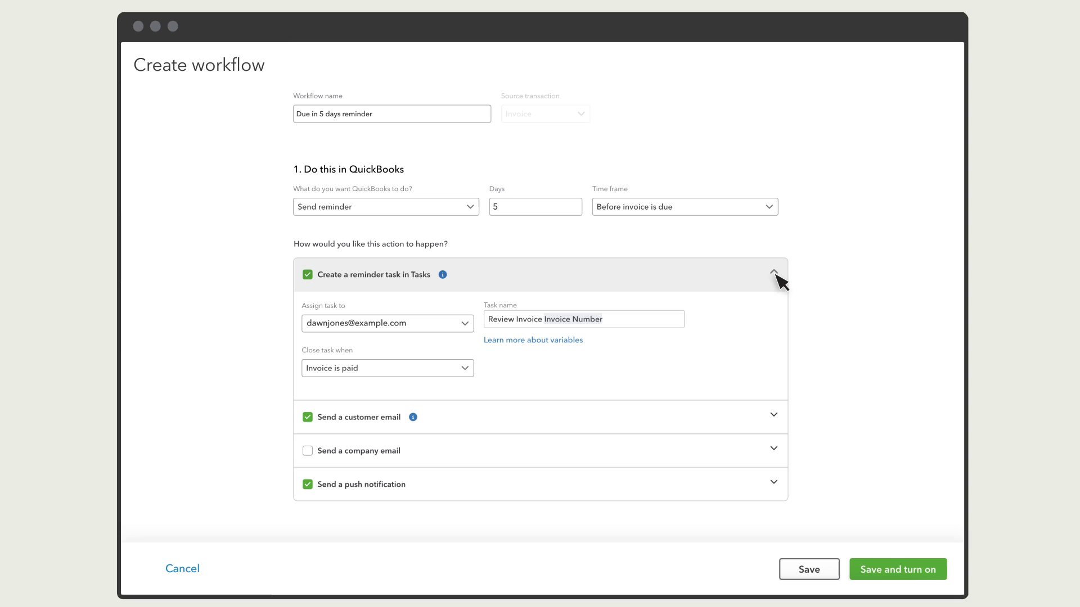
{"action": "left_click", "coordinate": [307, 275]}
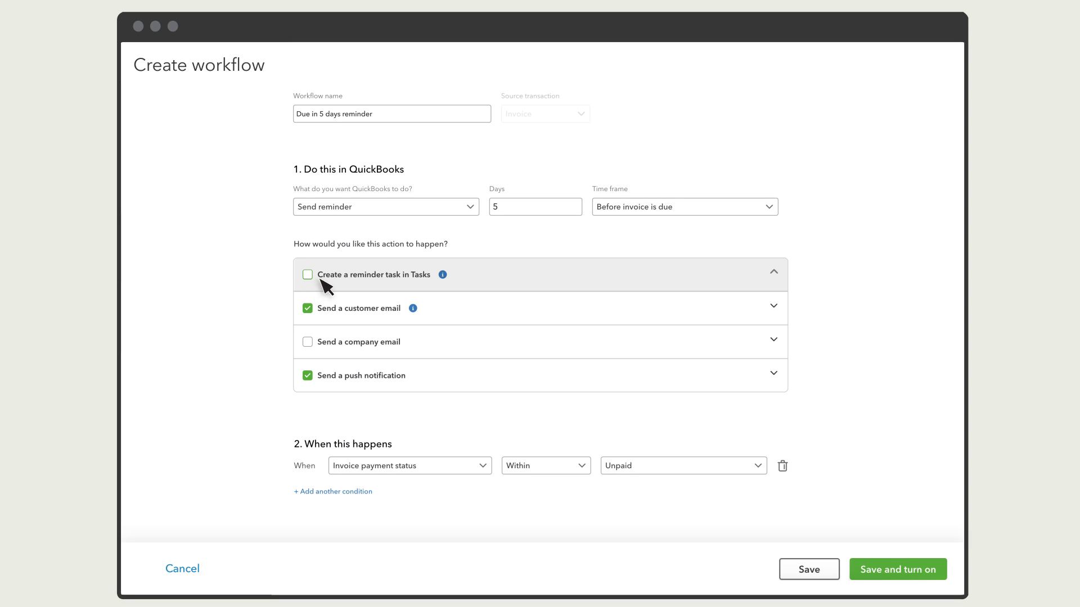
{"action": "left_click", "coordinate": [449, 315]}
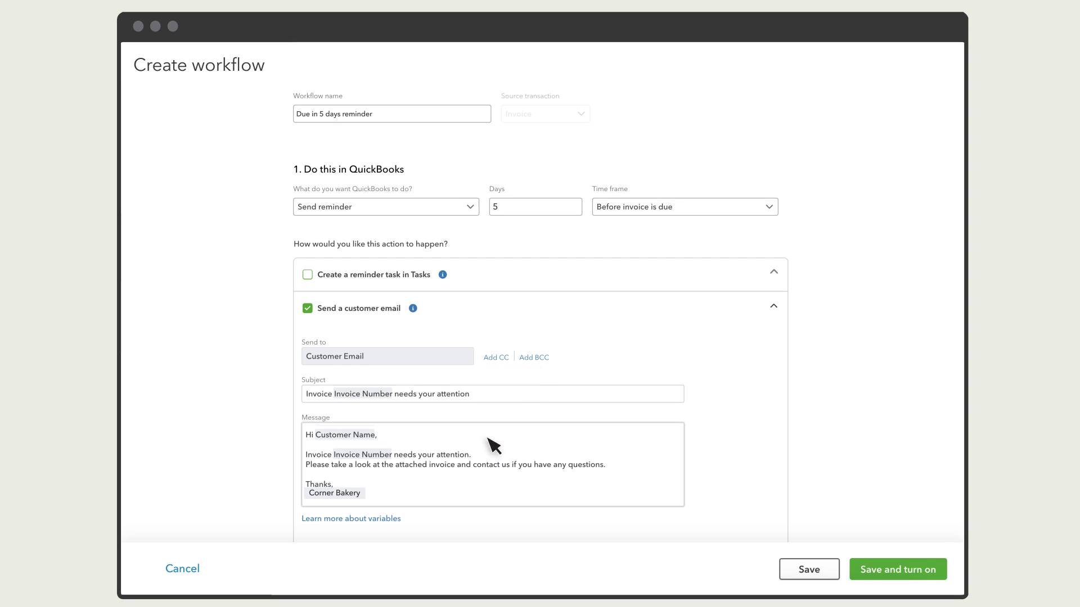
{"action": "type", "text": "and is due in 5 days"}
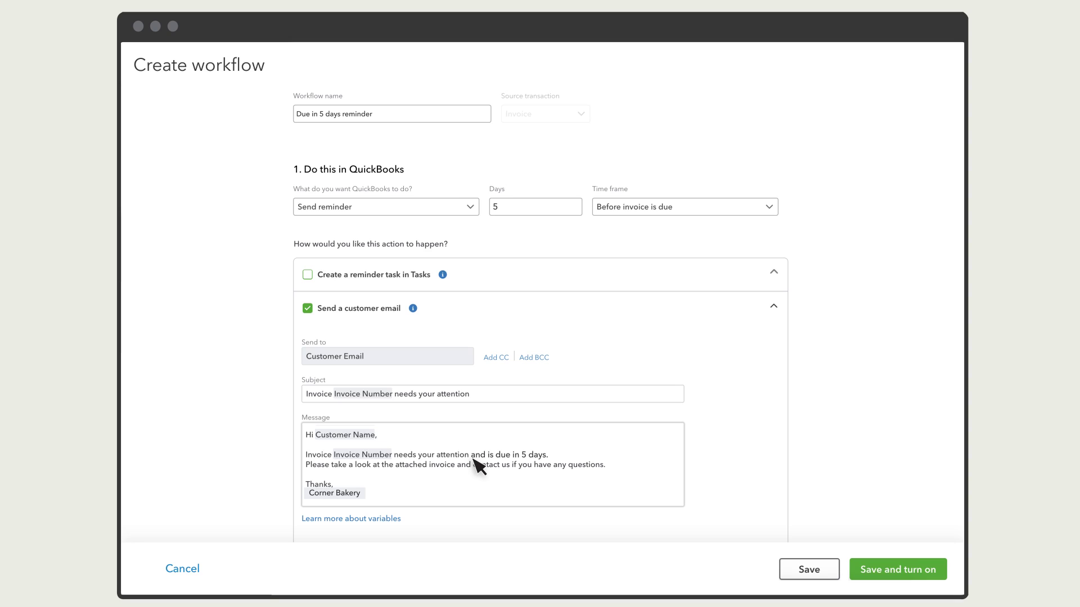
{"action": "left_click", "coordinate": [441, 314]}
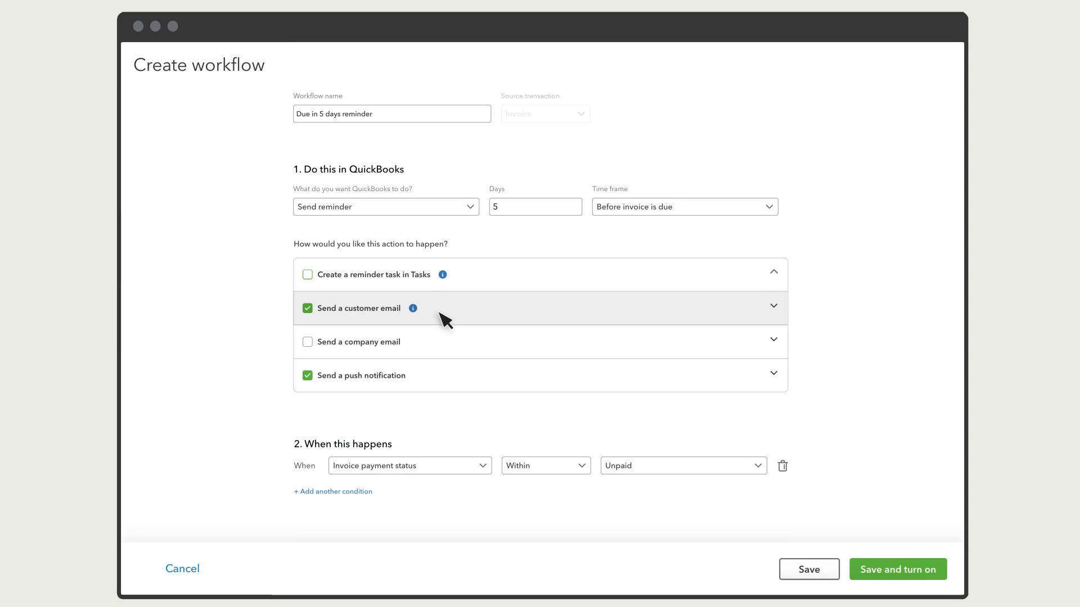
Enable the company email and disable the push notification
{"action": "left_click", "coordinate": [441, 342]}
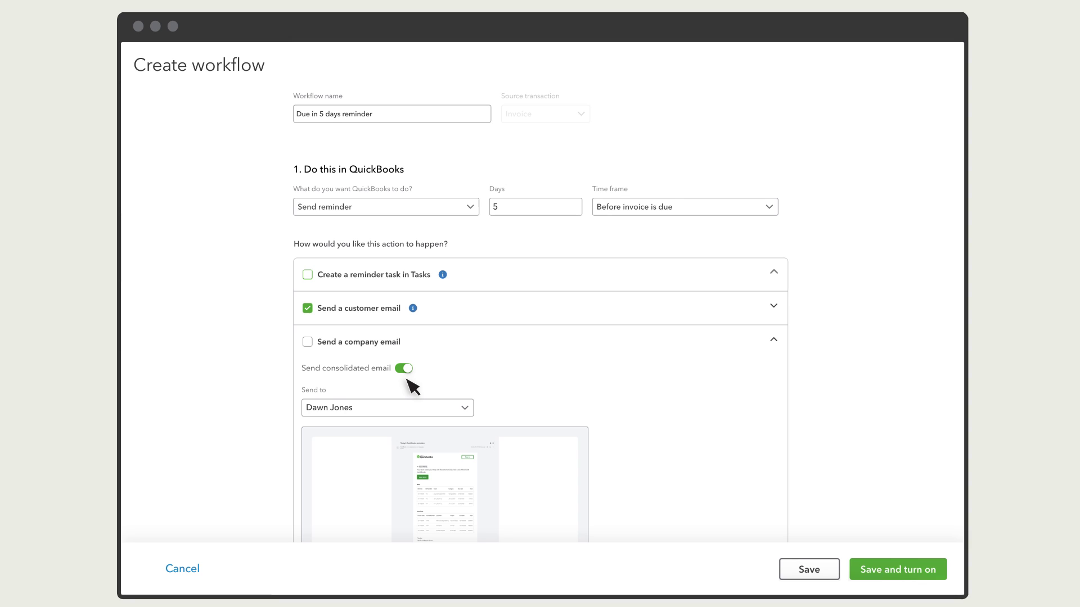
{"action": "left_click", "coordinate": [307, 342]}
{"action": "left_click", "coordinate": [423, 380]}
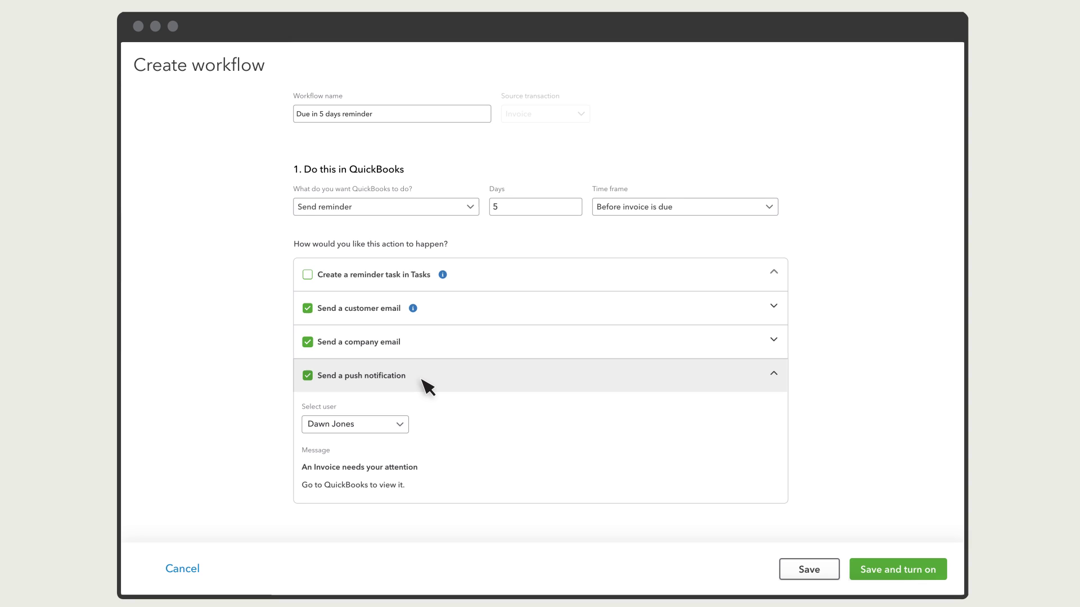
{"action": "left_click", "coordinate": [307, 377]}
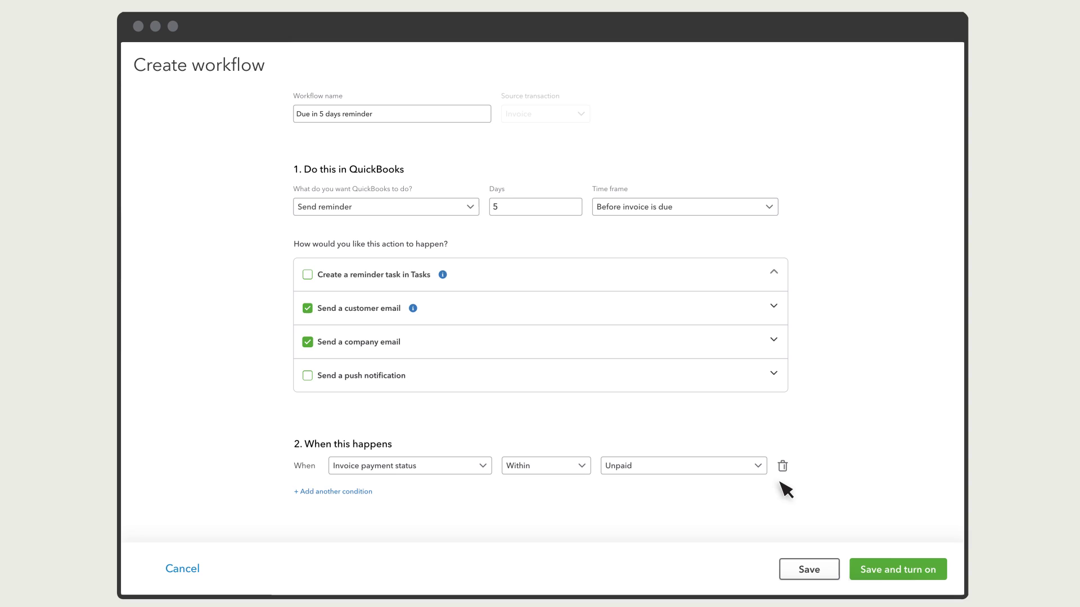
Add an Invoice amount greater than or equal to 10 condition, then save and turn on the workflow
{"action": "left_click", "coordinate": [337, 492]}
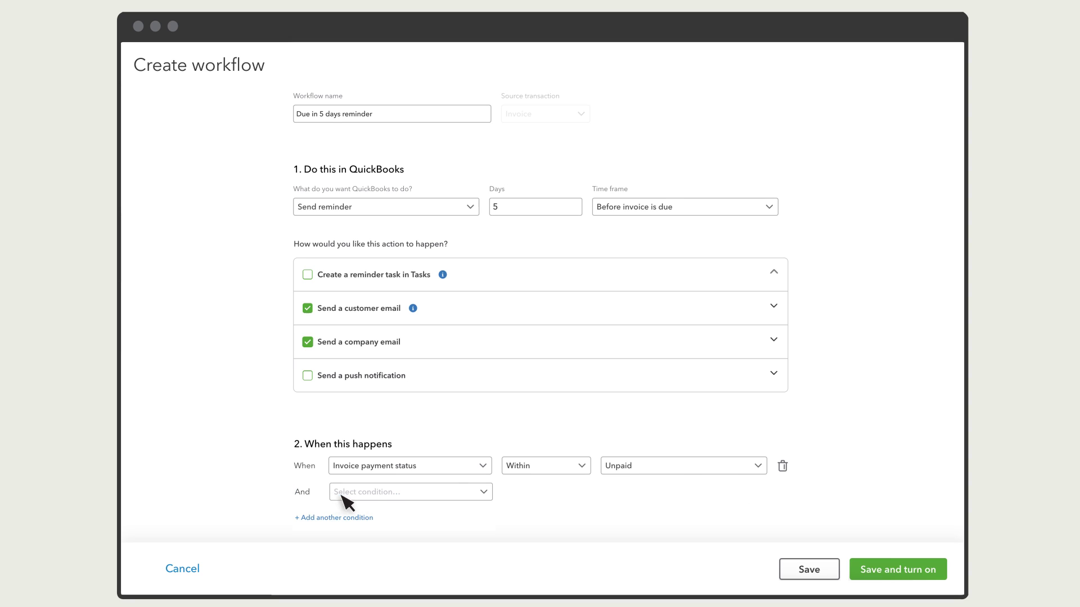
{"action": "left_click", "coordinate": [483, 493]}
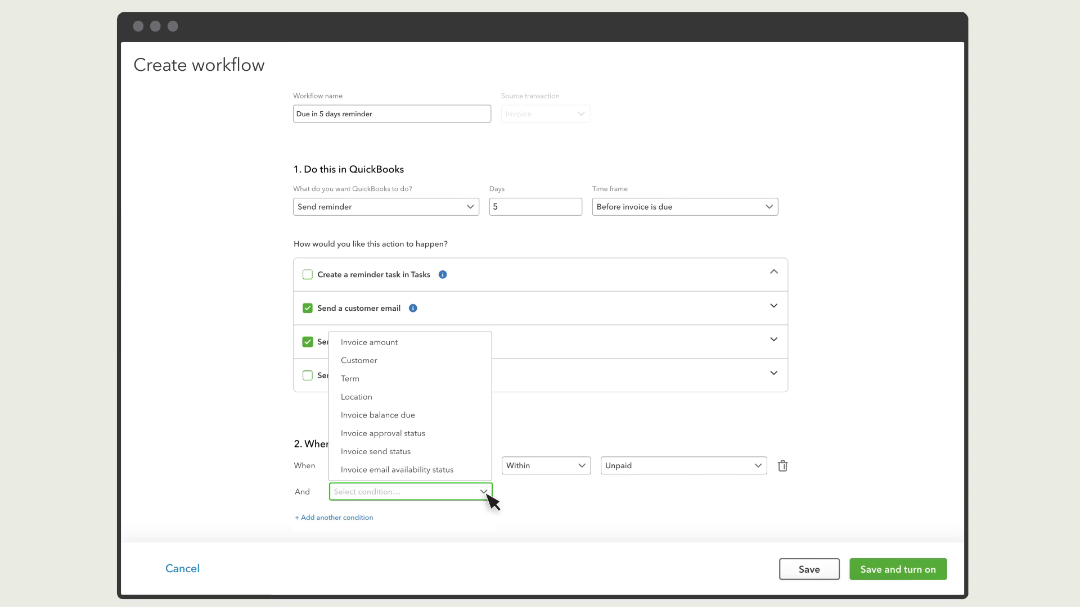
{"action": "left_click", "coordinate": [393, 362]}
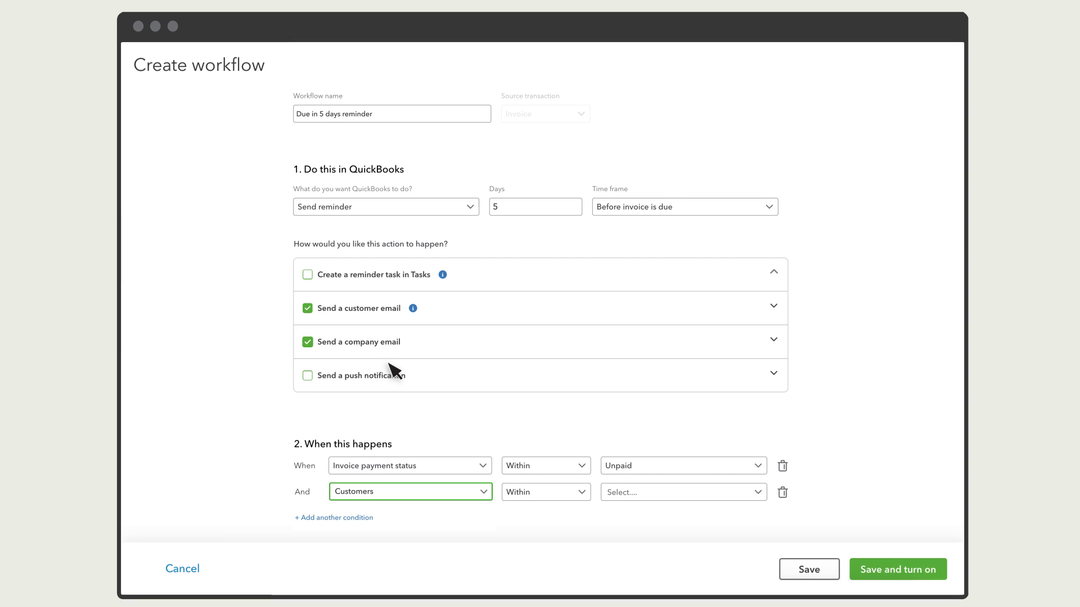
{"action": "left_click", "coordinate": [482, 491]}
{"action": "left_click", "coordinate": [414, 343]}
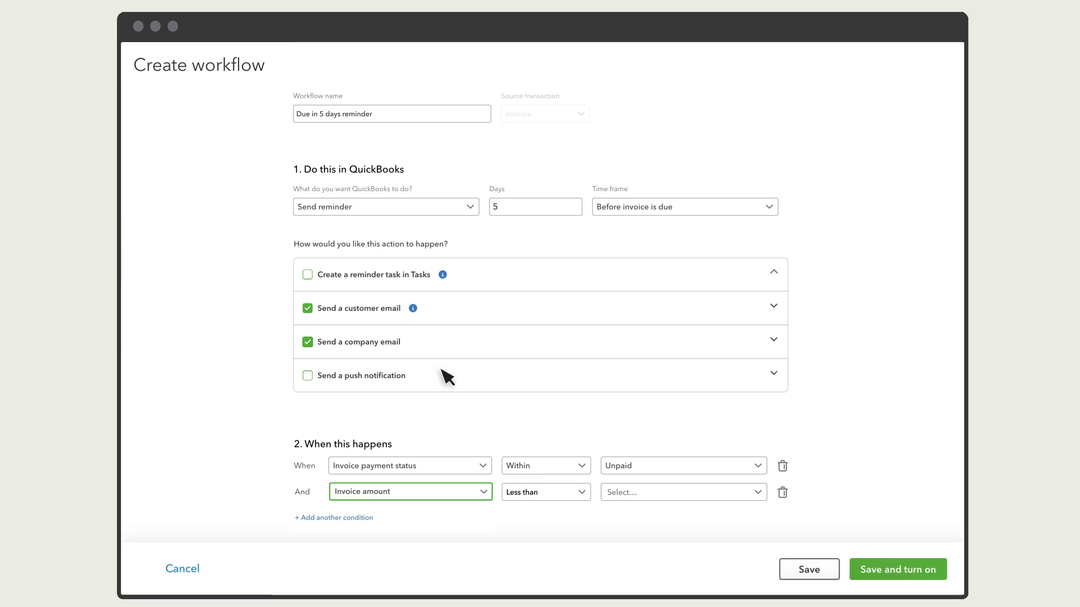
{"action": "left_click", "coordinate": [583, 493]}
{"action": "left_click", "coordinate": [568, 443]}
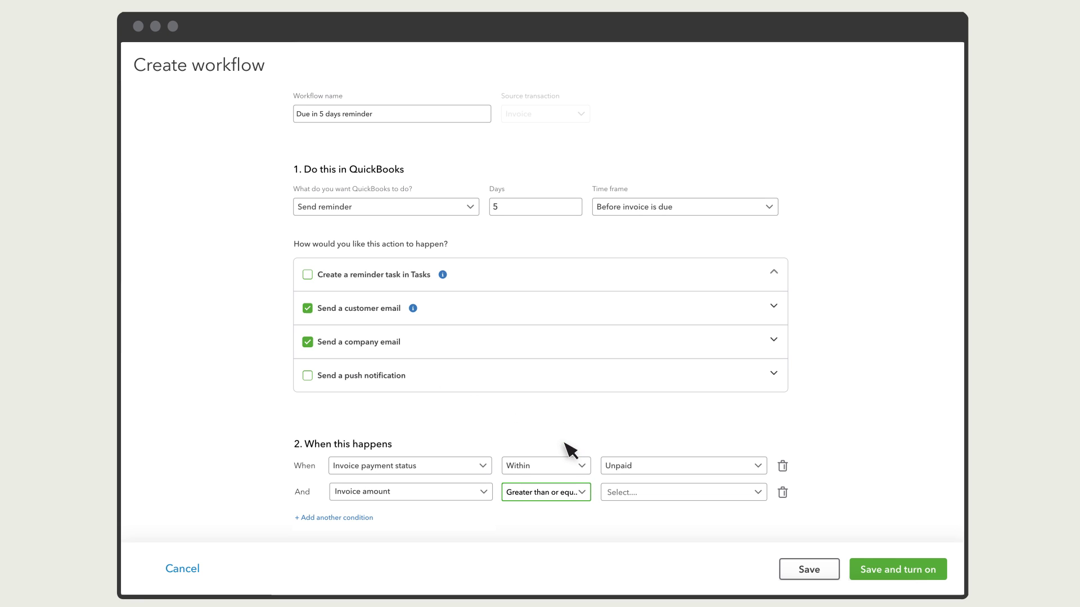
{"action": "left_click", "coordinate": [607, 494]}
{"action": "type", "text": "10"}
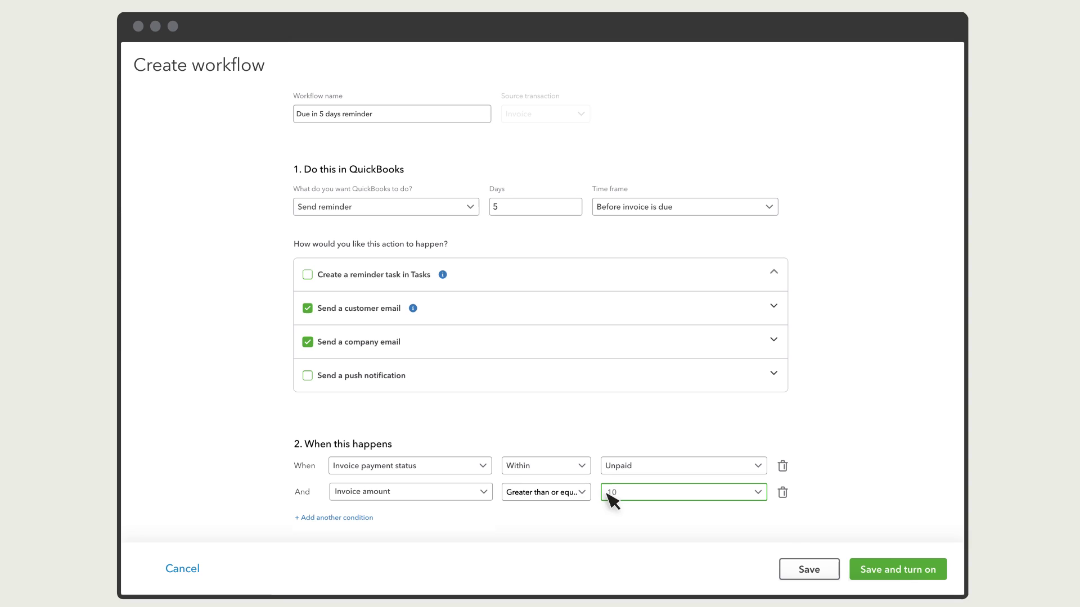
{"action": "left_click", "coordinate": [903, 573]}
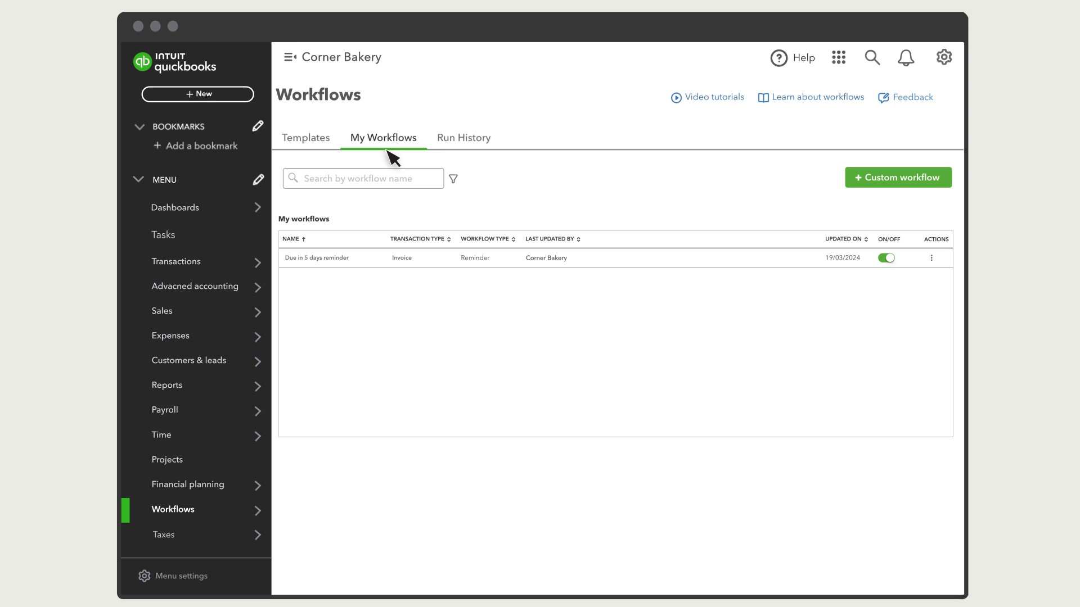
Toggle the 'Due in 5 days reminder' workflow to OFF in My Workflows
{"action": "left_click", "coordinate": [931, 257]}
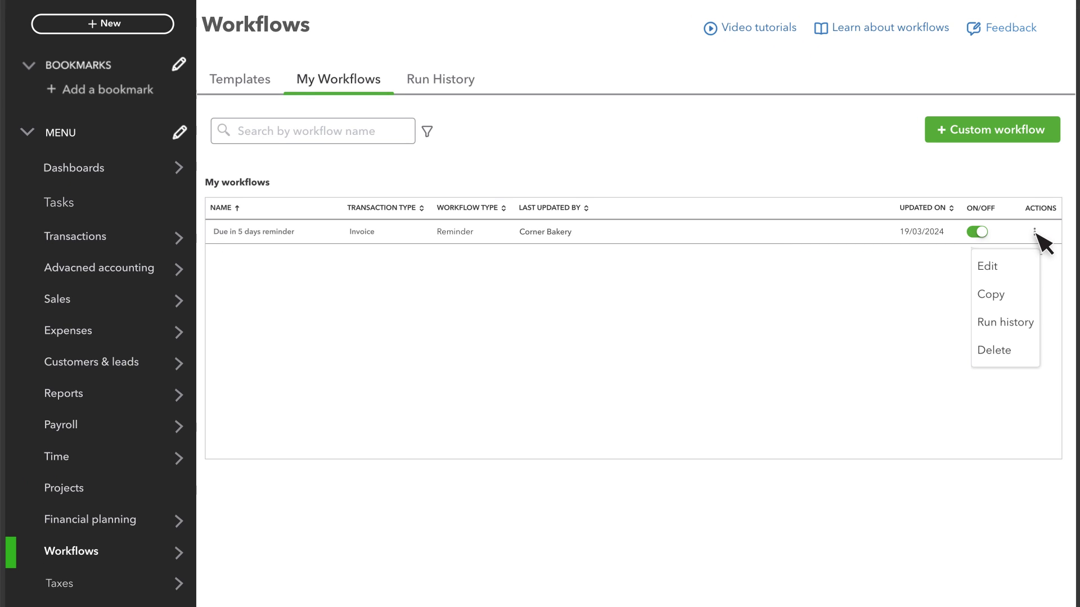
{"action": "left_click", "coordinate": [1036, 233]}
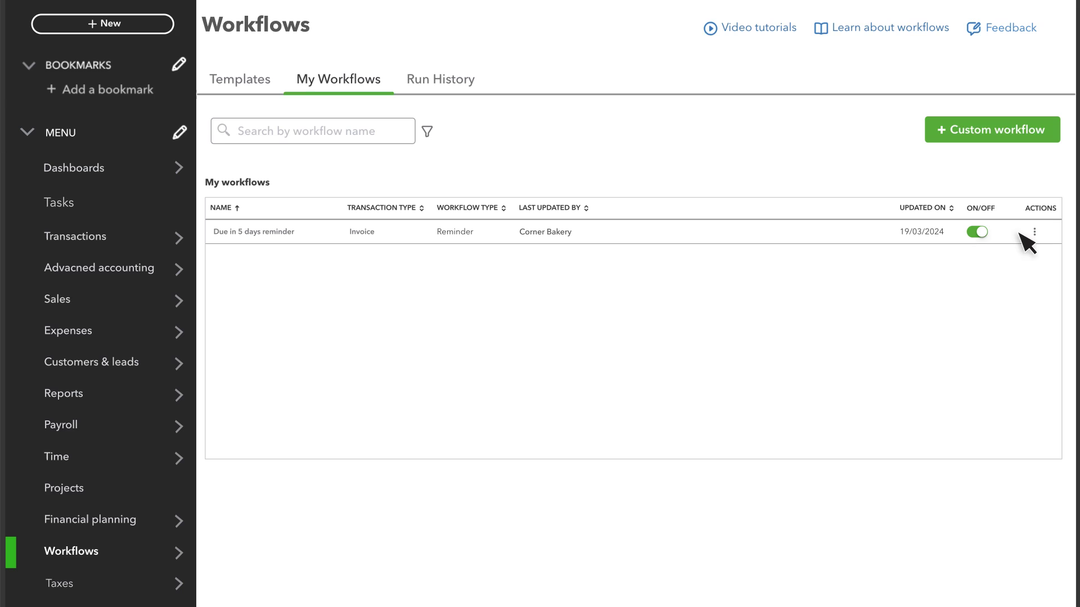
{"action": "left_click", "coordinate": [982, 232]}
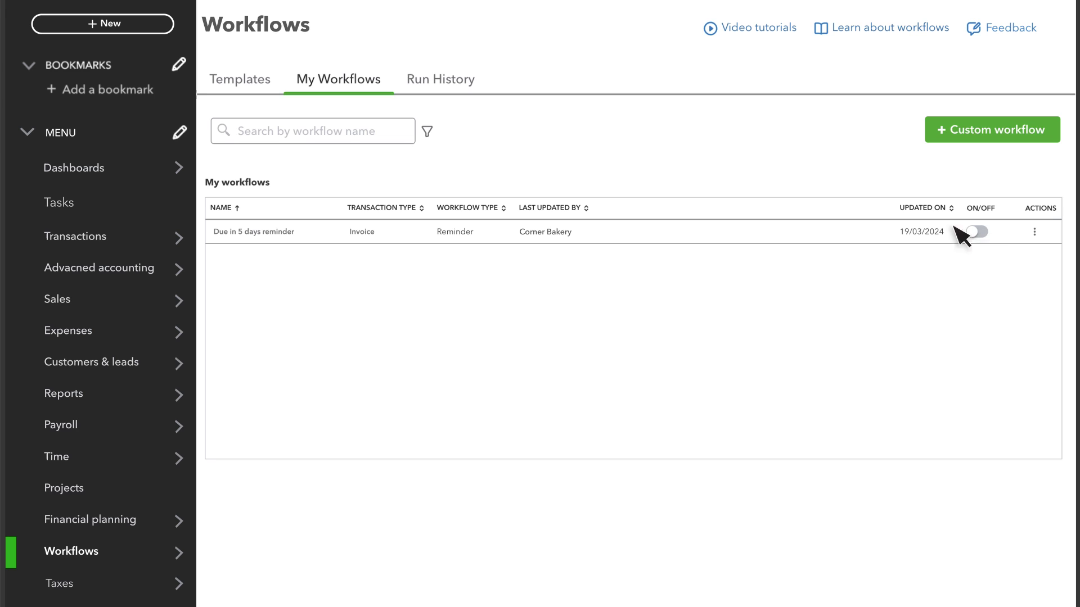
Return to the Templates tab, still showing the seven Invoice-filtered templates
{"action": "left_click", "coordinate": [243, 84]}
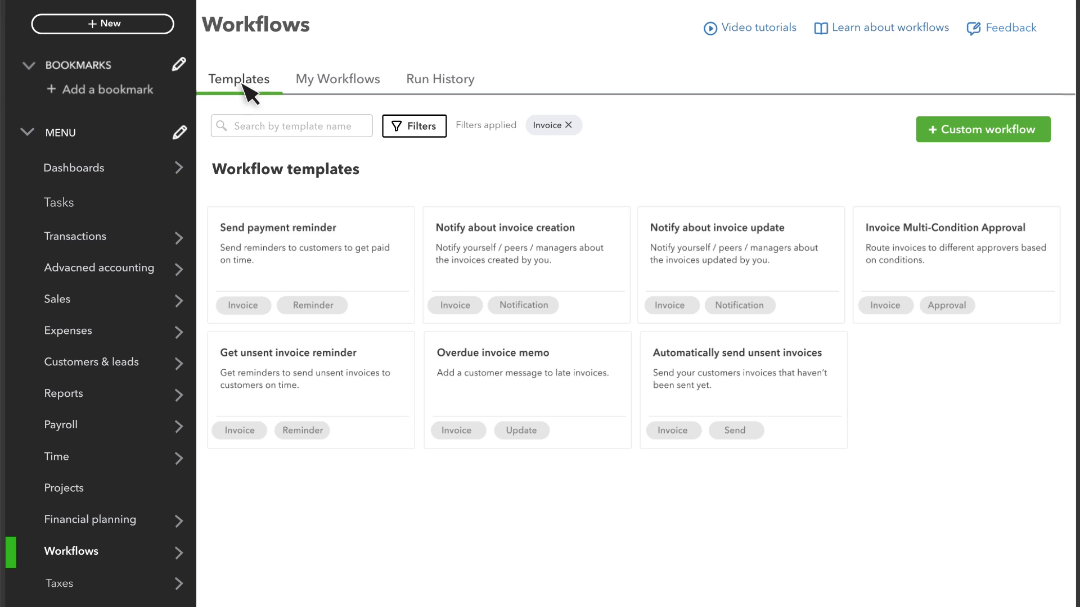